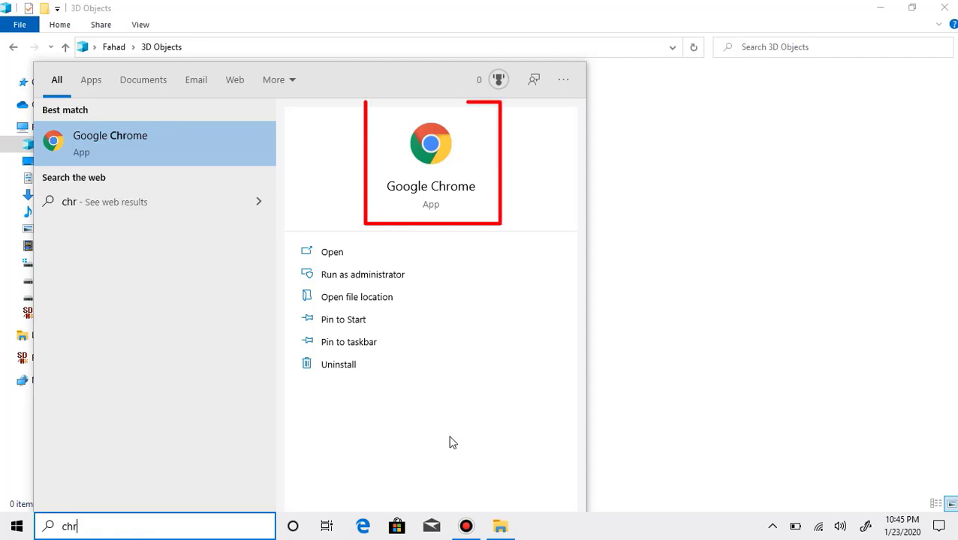
# Open Google Chrome and go to microsoft.com/edge
pyautogui.press('Return')
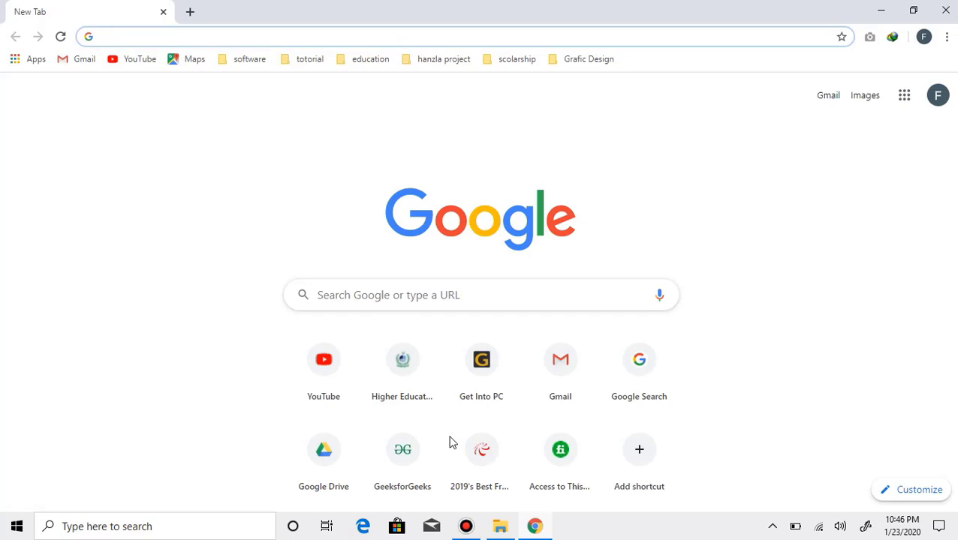
pyautogui.write('microdoft')
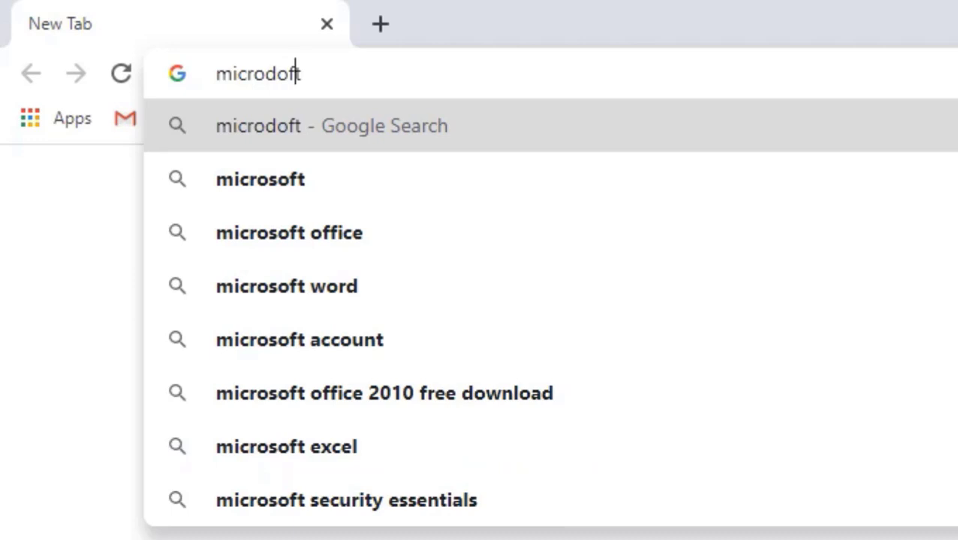
pyautogui.press('Down')
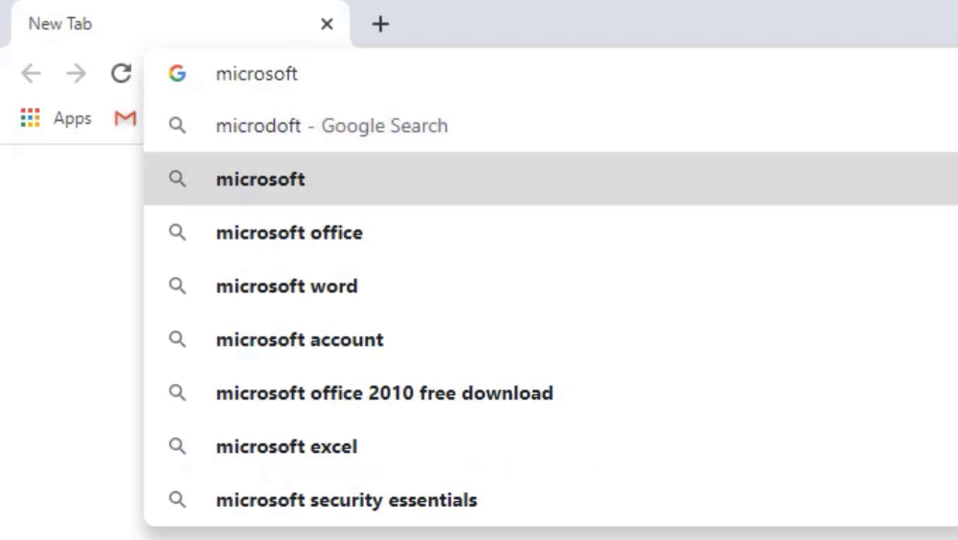
pyautogui.write('.com/')
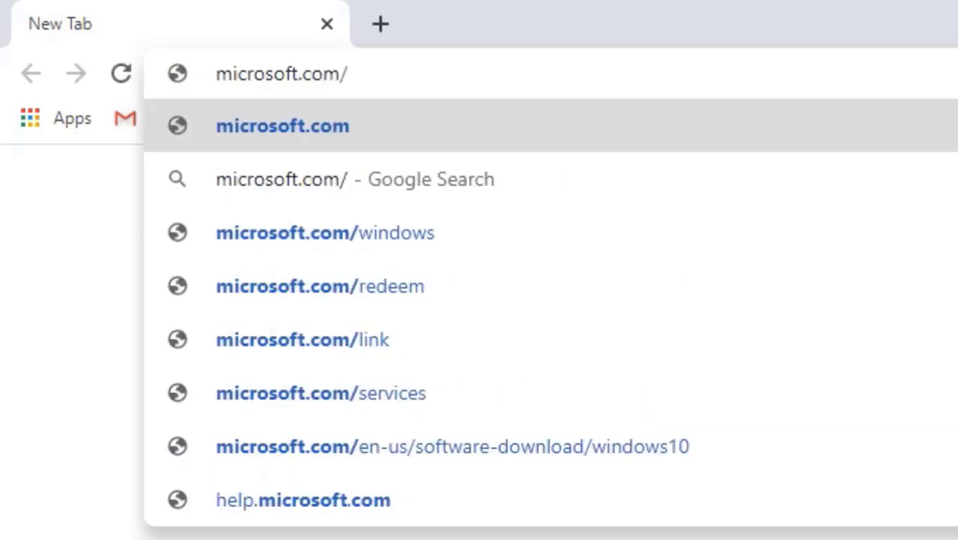
pyautogui.write('edge')
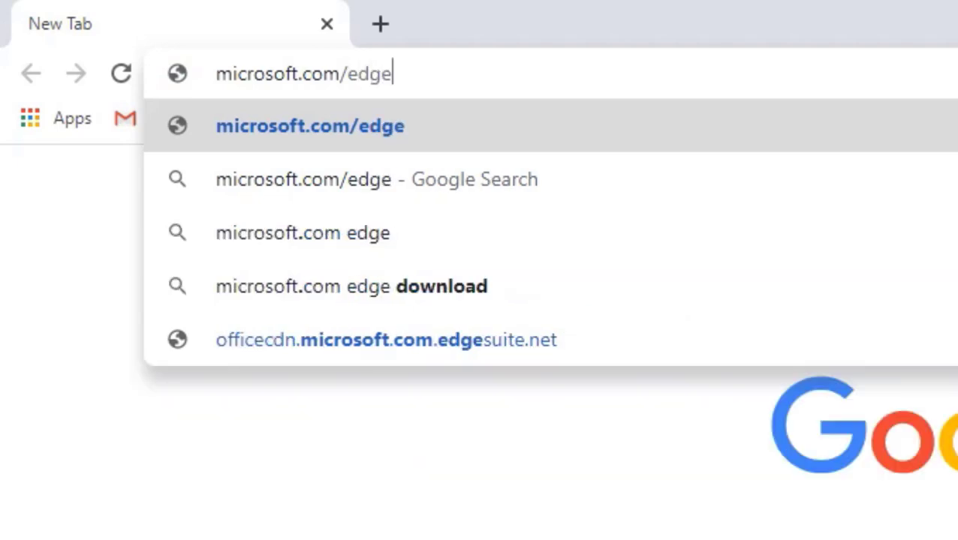
pyautogui.press('Return')
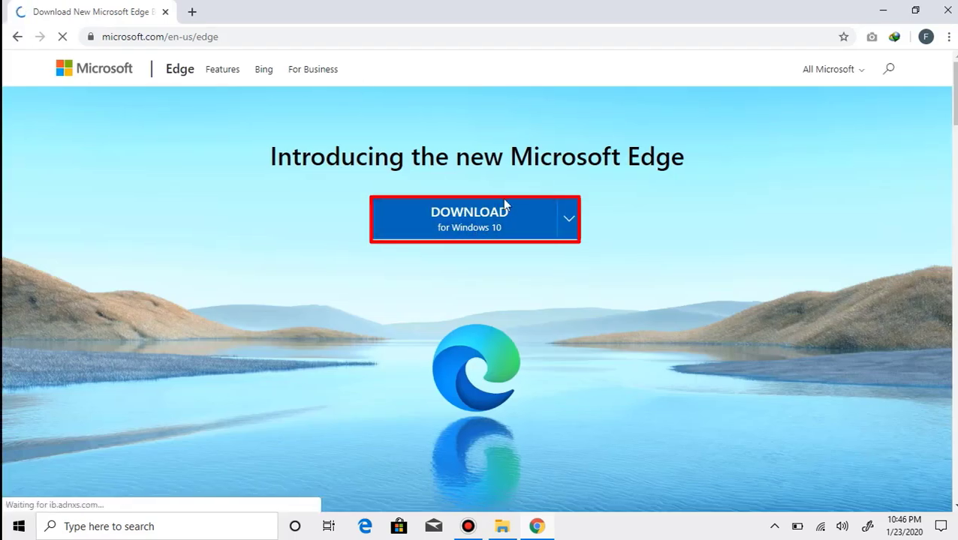
# Download the new Microsoft Edge for Windows 10, accepting the license terms and saving the installer as MicrosoftEdgeSetup.exe
pyautogui.click(569, 222)
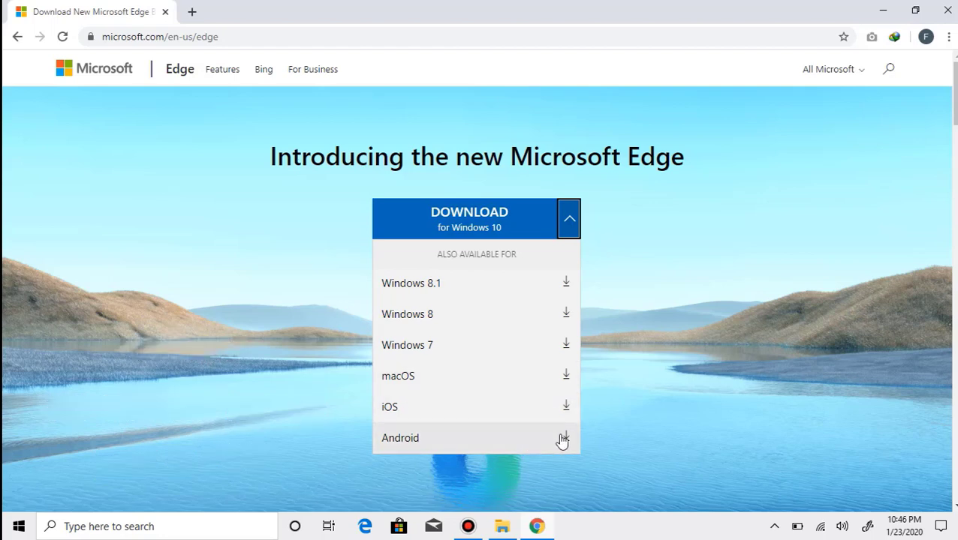
pyautogui.click(524, 226)
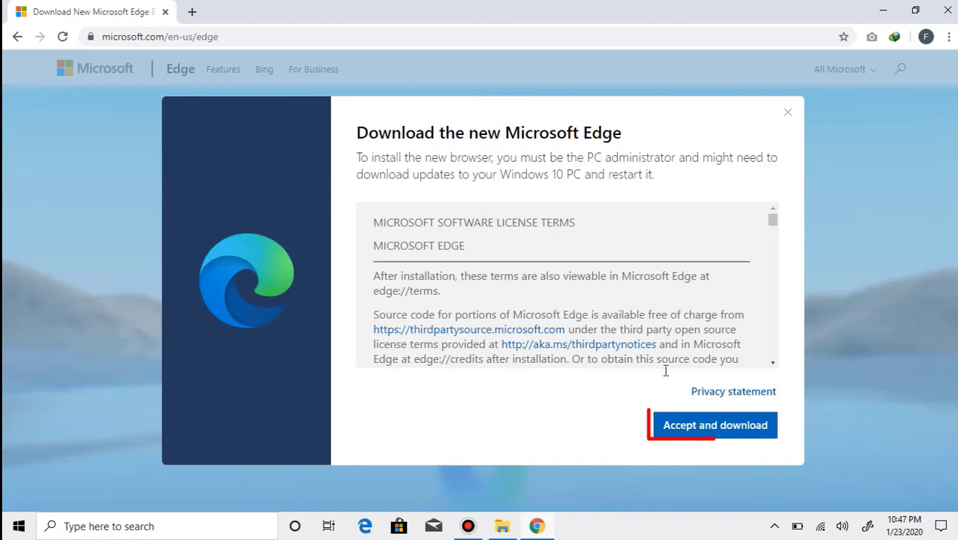
pyautogui.click(695, 432)
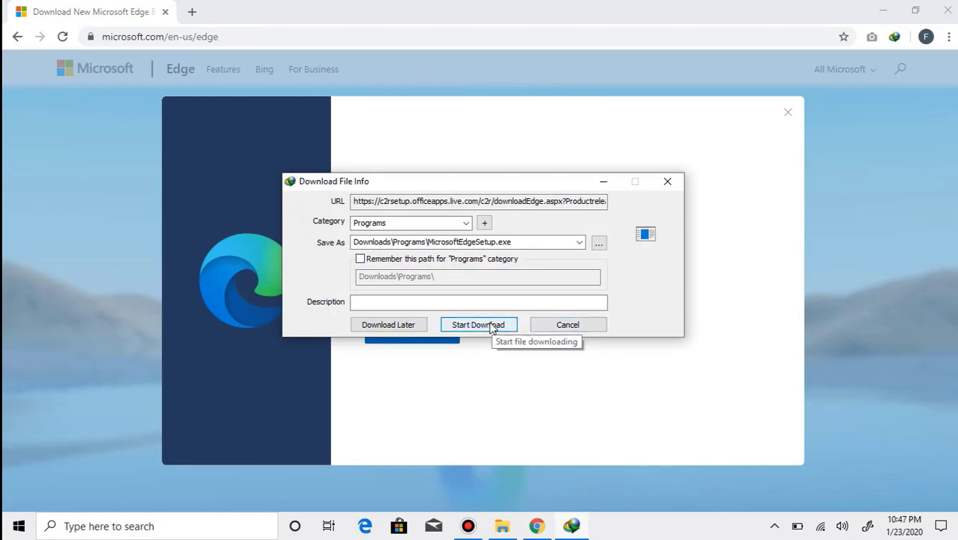
pyautogui.click(490, 326)
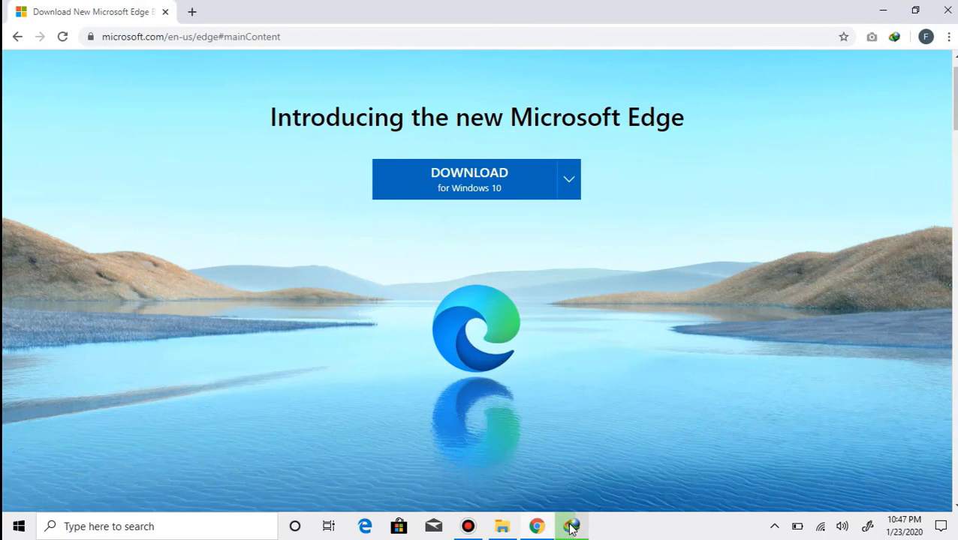
# Bring up the Edge installer's download window and open the folder holding MicrosoftEdgeSetup.exe
pyautogui.moveTo(572, 527)
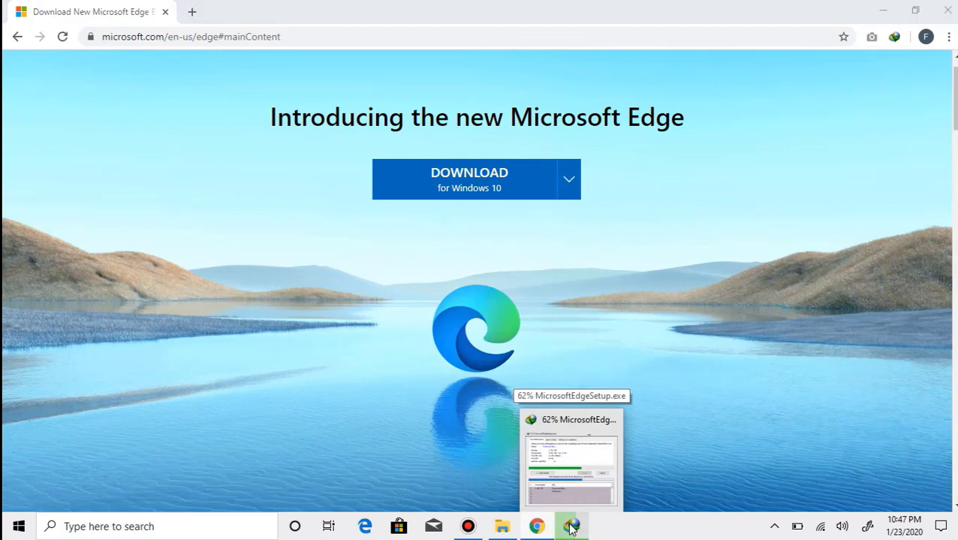
pyautogui.click(572, 527)
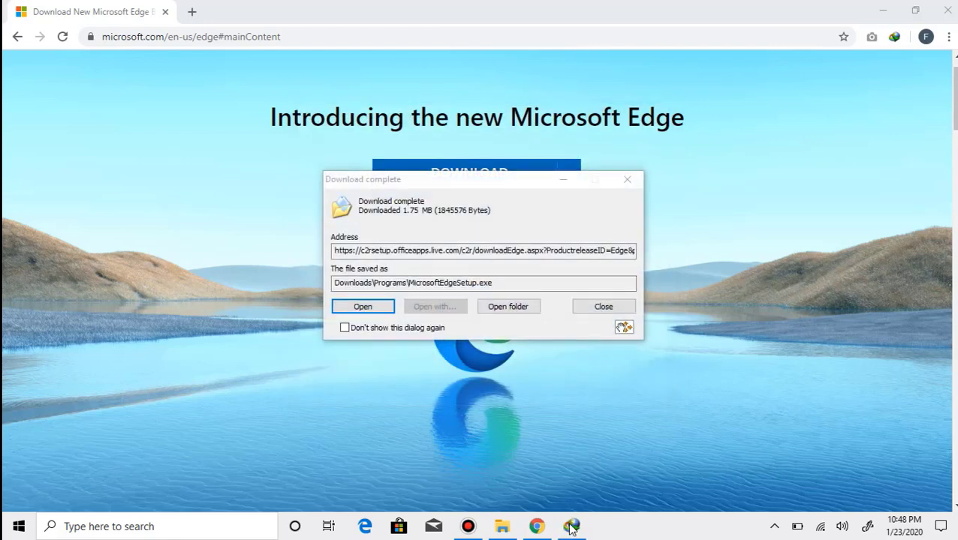
pyautogui.click(515, 307)
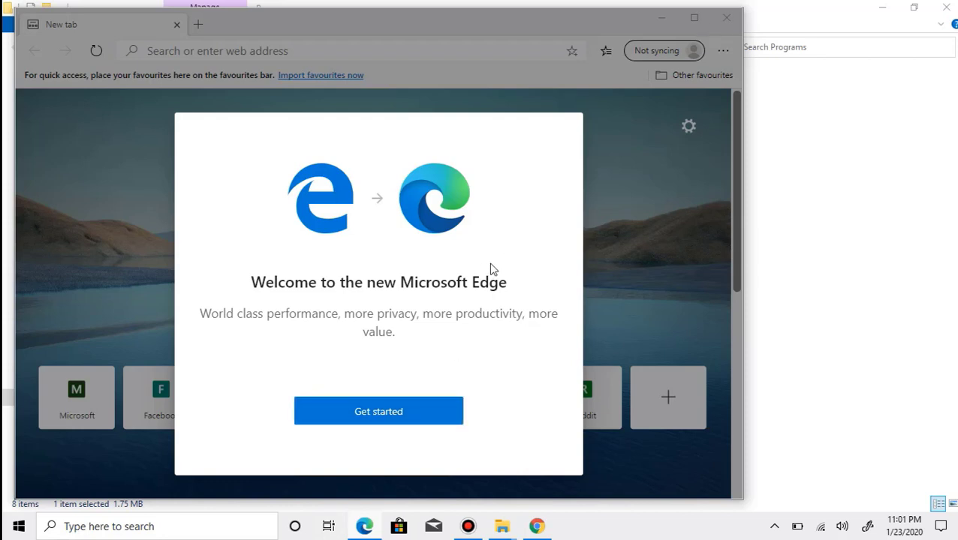
# Start the new Edge's first-run setup and continue without importing data from Google Chrome
pyautogui.click(418, 419)
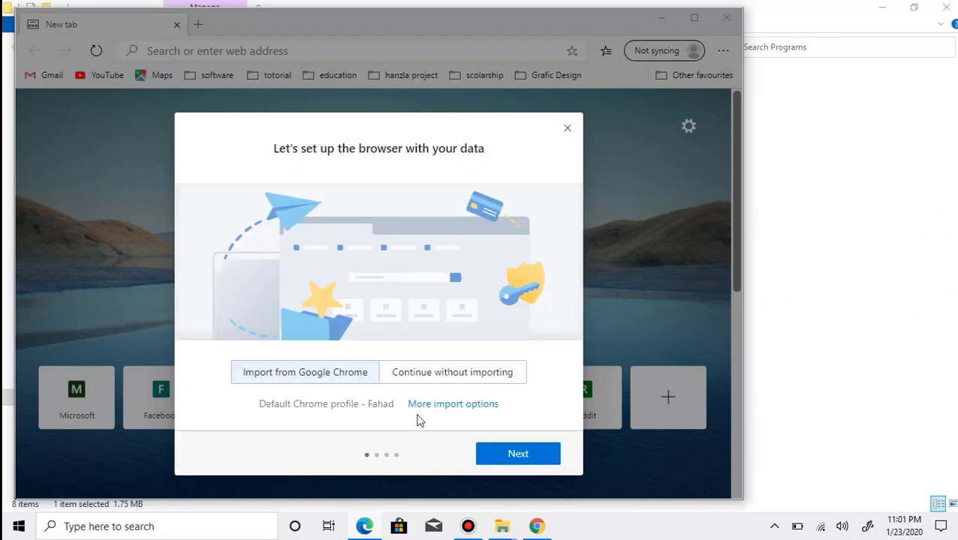
pyautogui.click(469, 384)
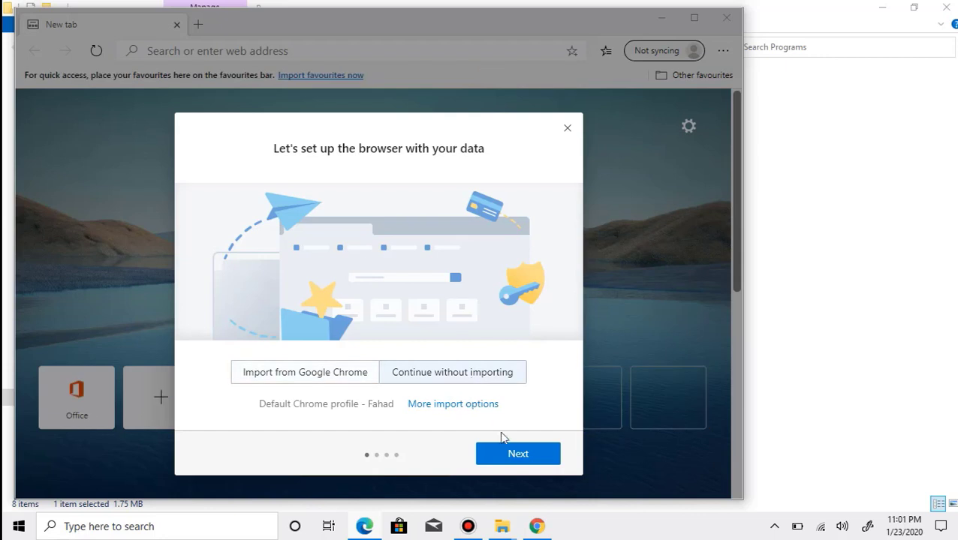
pyautogui.click(514, 456)
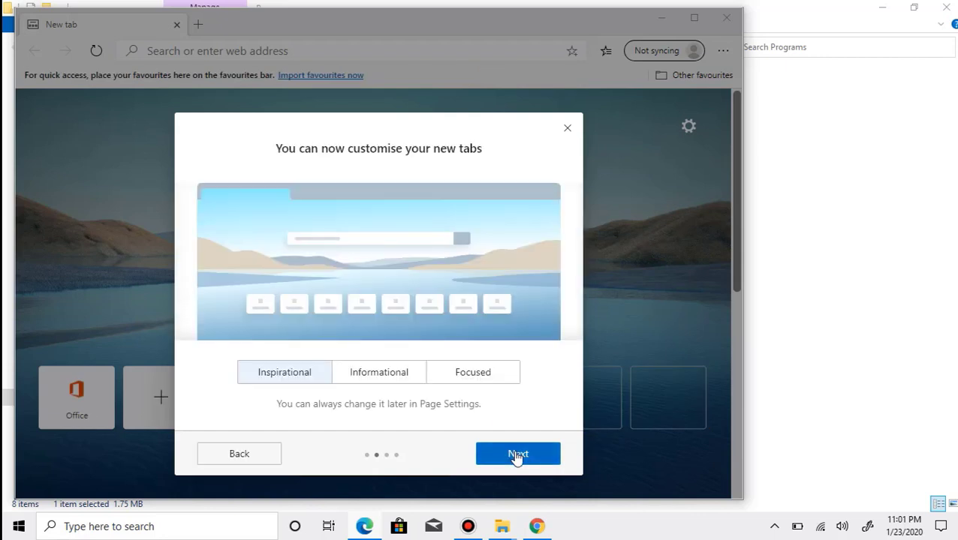
# Preview the Informational and Focused new tab layouts, and continue the setup with Inspirational
pyautogui.click(399, 382)
pyautogui.click(461, 386)
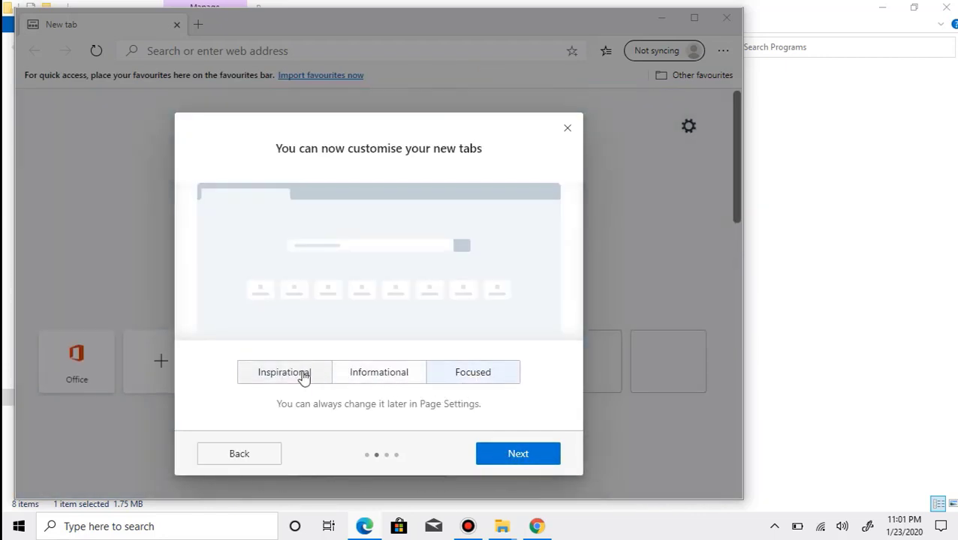
pyautogui.click(304, 376)
pyautogui.click(504, 465)
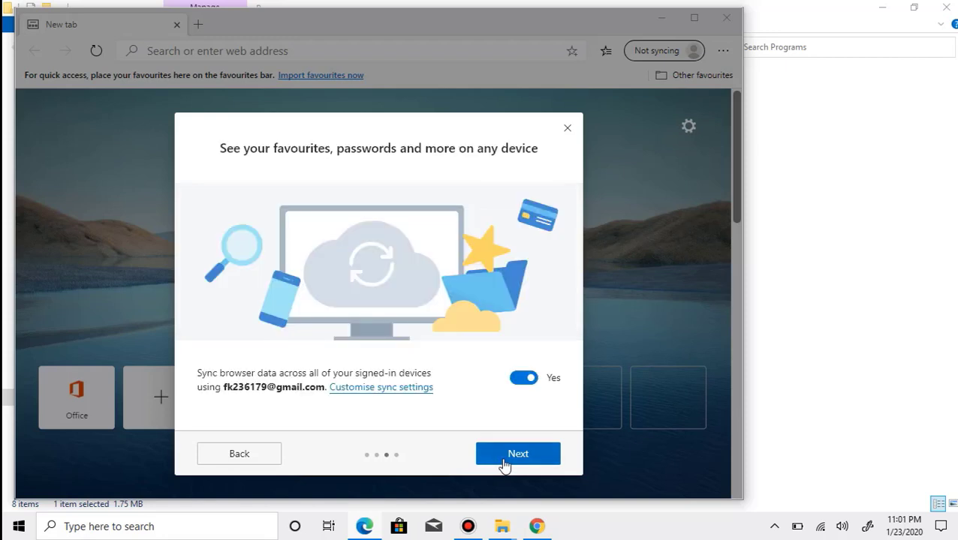
# Turn off browser data sync and the personalisation based on browsing history, and confirm the setup
pyautogui.click(523, 378)
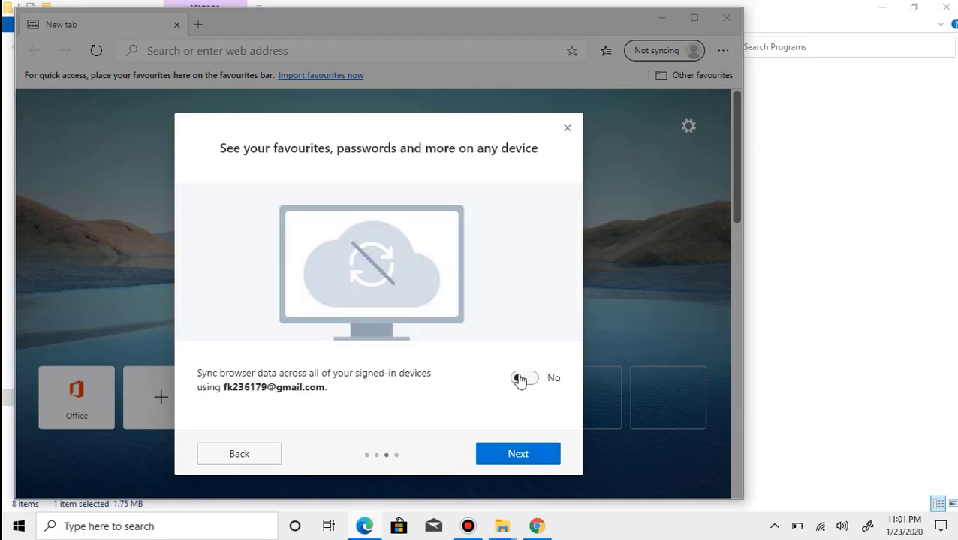
pyautogui.click(528, 458)
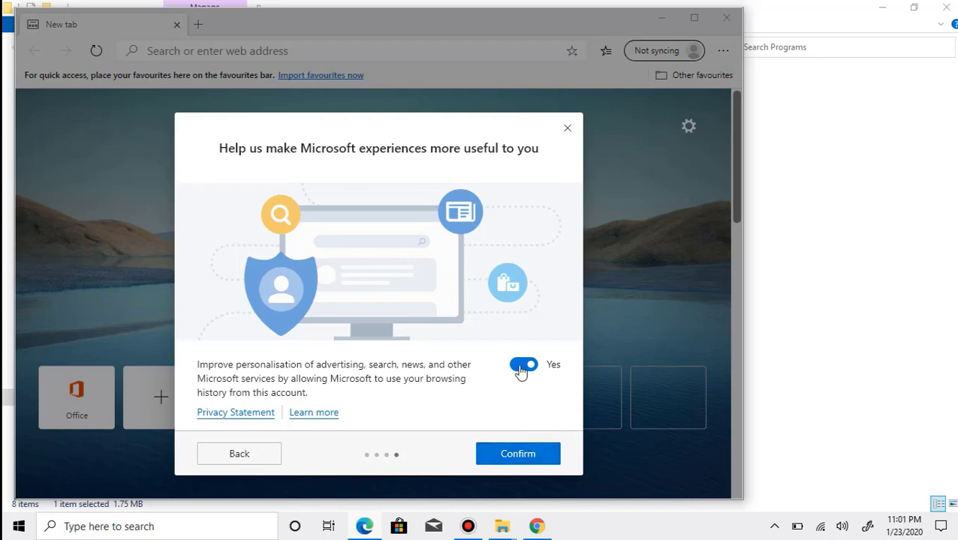
pyautogui.click(523, 364)
pyautogui.click(520, 455)
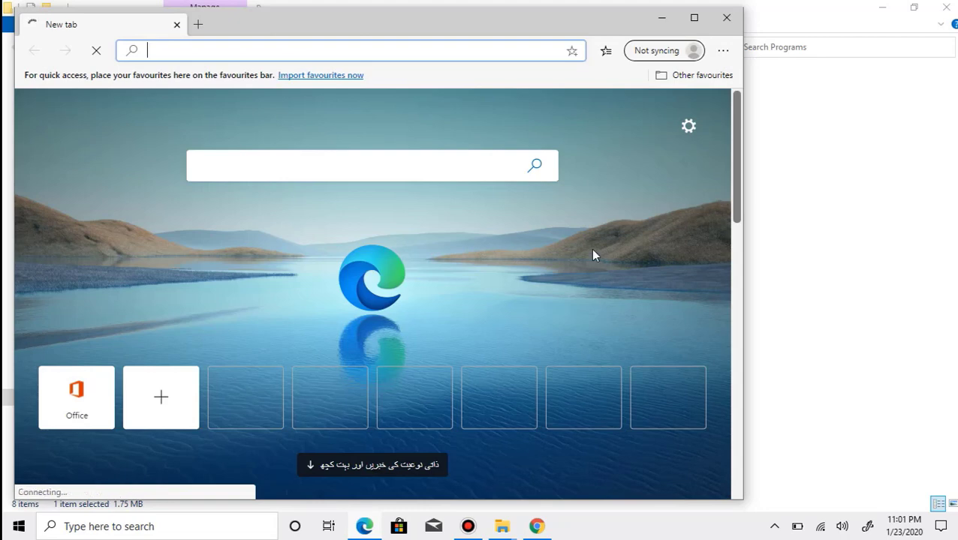
# Maximize the Edge window and look through the welcome page from its heading down to the footer
pyautogui.click(693, 17)
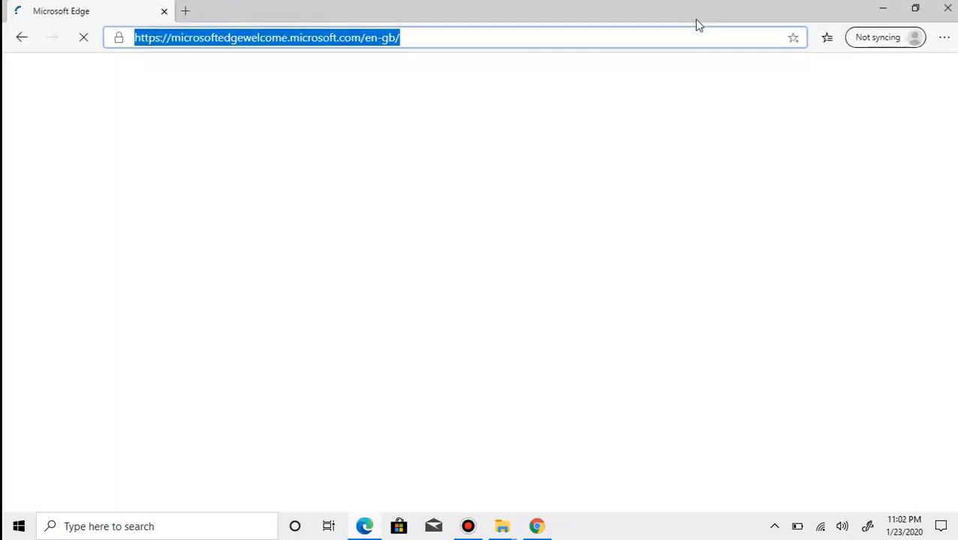
pyautogui.click(944, 36)
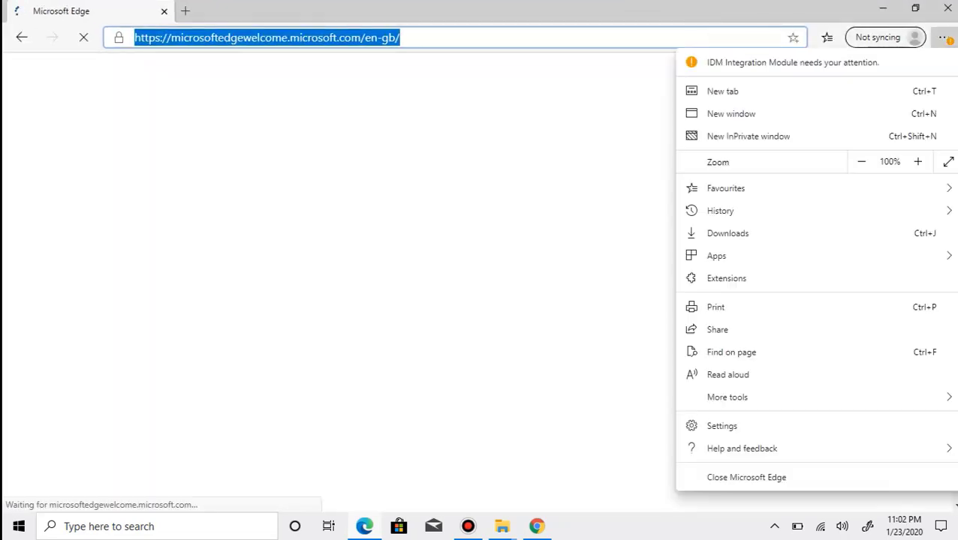
pyautogui.click(944, 37)
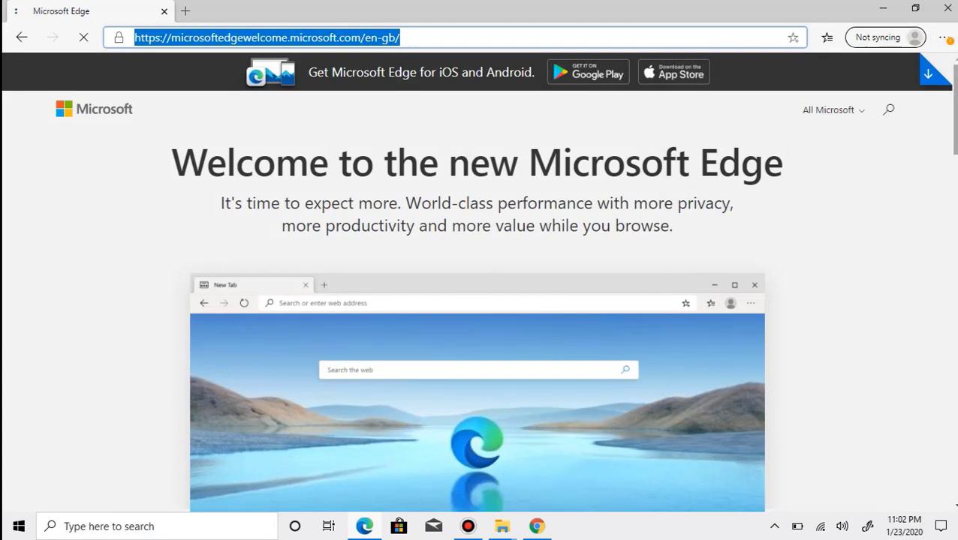
pyautogui.click(927, 231)
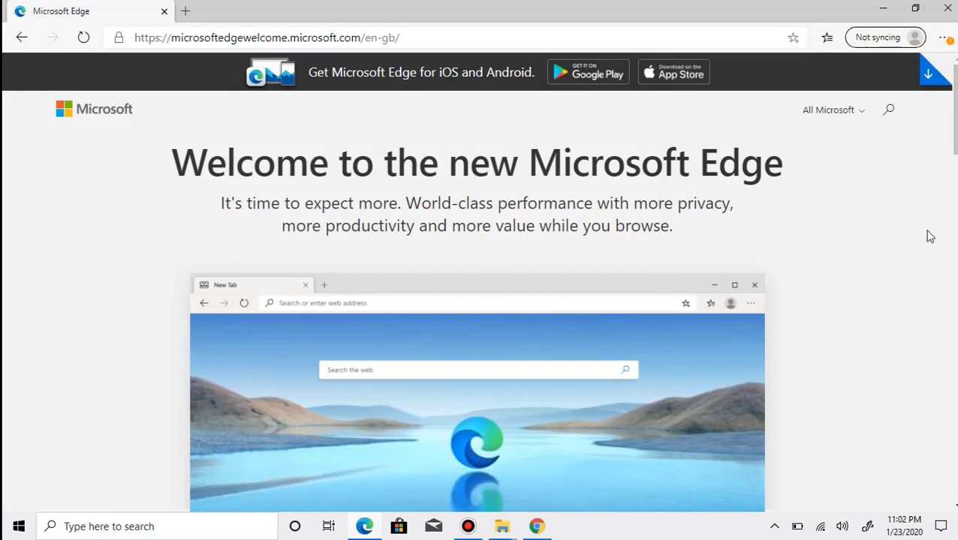
pyautogui.scroll(-5, 929, 236)
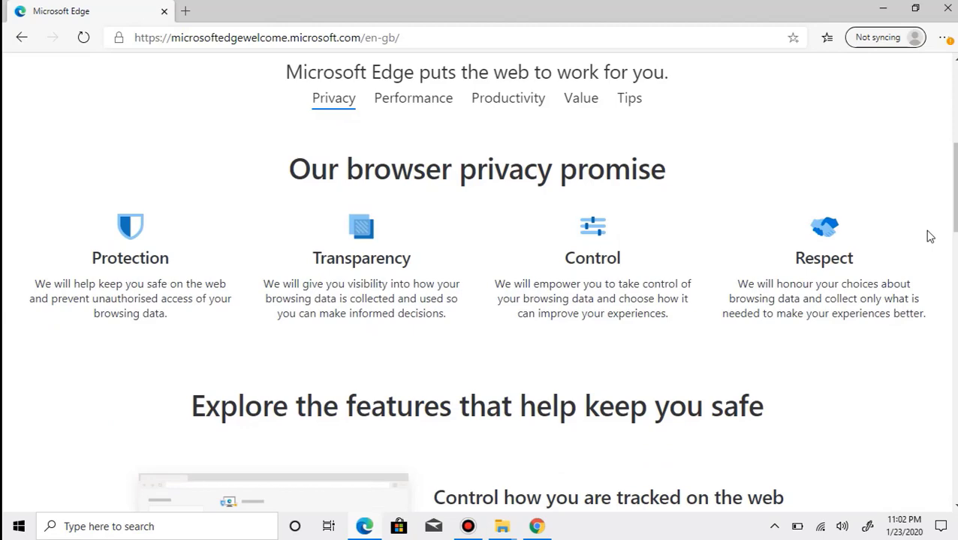
pyautogui.scroll(-5, 929, 237)
pyautogui.scroll(-10, 929, 237)
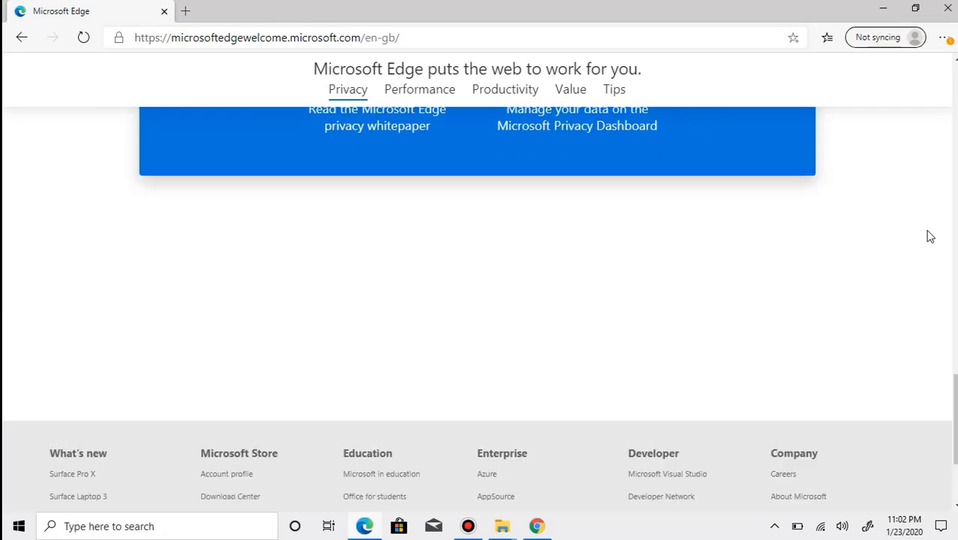
pyautogui.scroll(20, 929, 236)
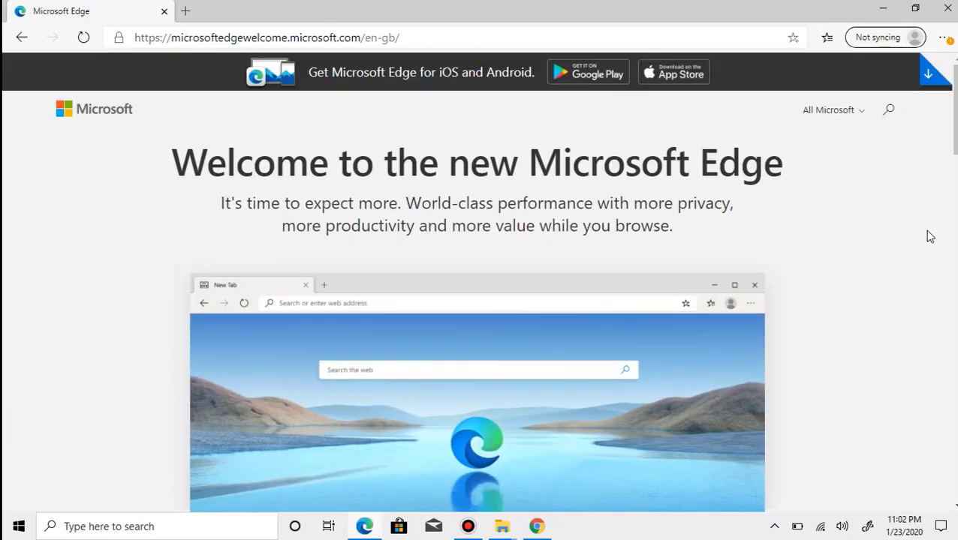
# Open the Edge Settings in a new tab
pyautogui.hotkey('ctrl', 't')
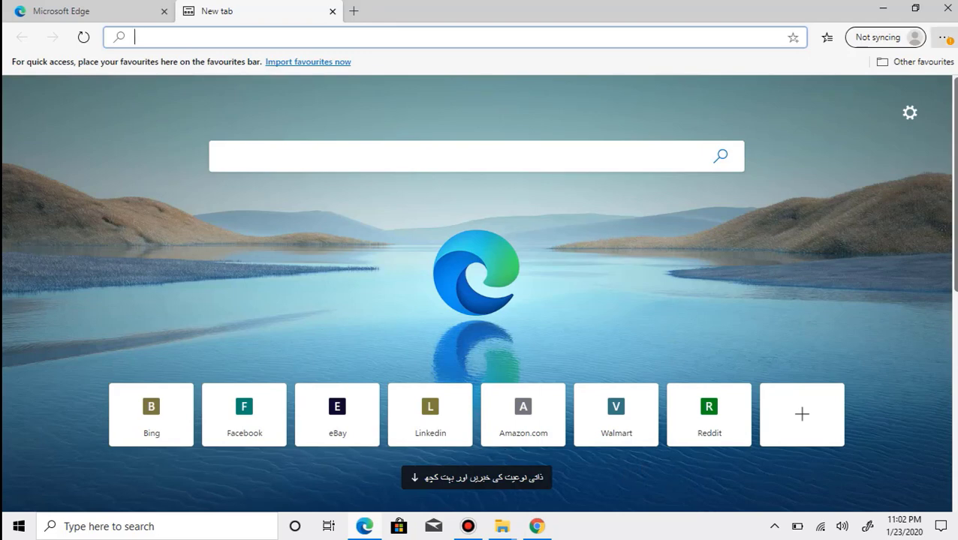
pyautogui.click(942, 38)
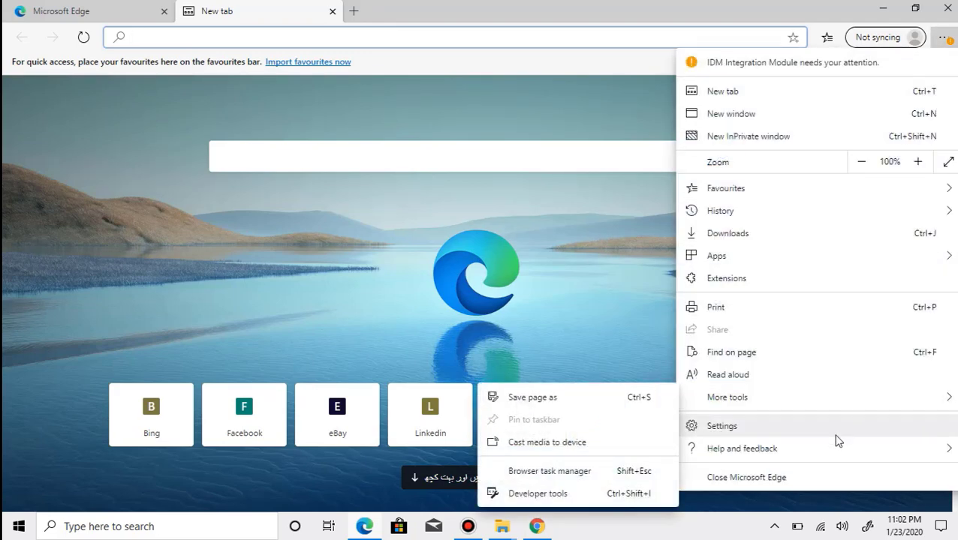
pyautogui.click(836, 431)
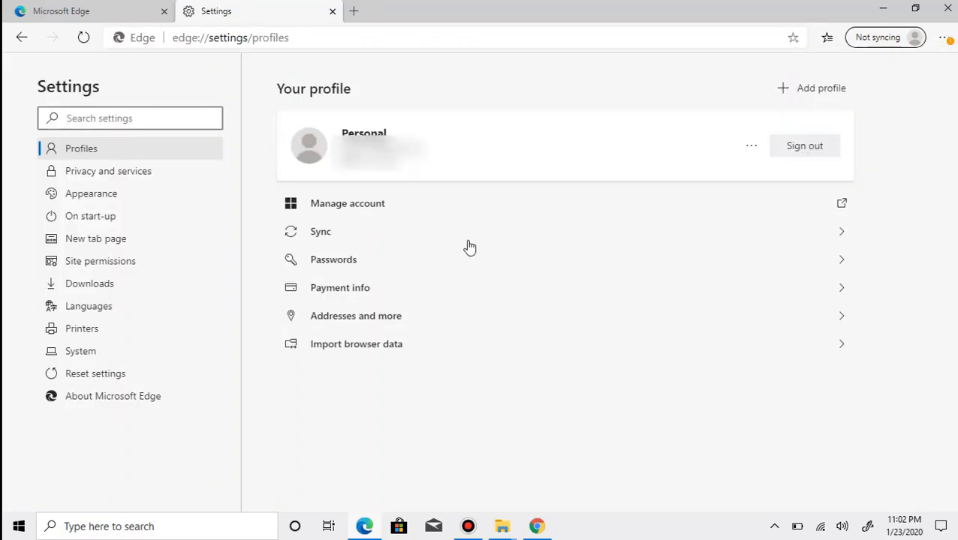